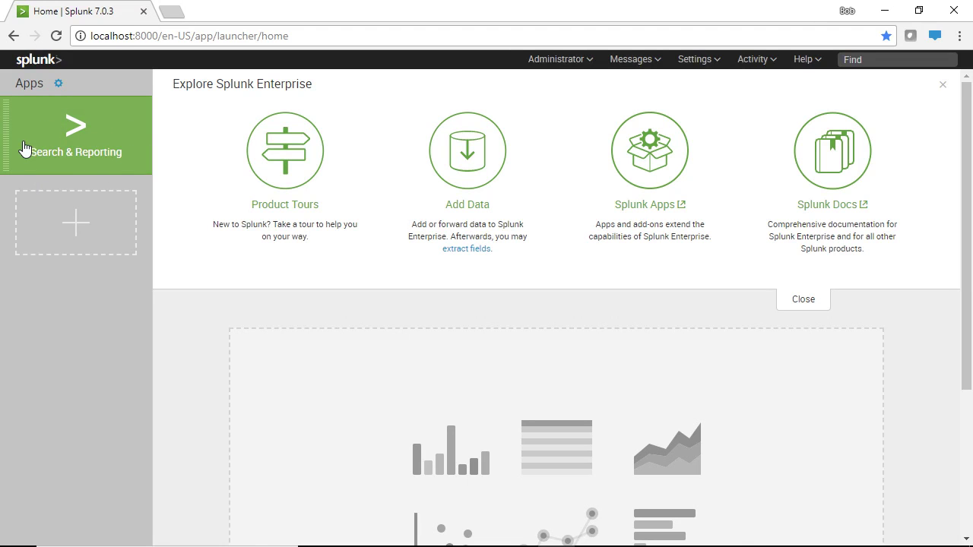
Open the Search & Reporting app from the Splunk home page
click(76, 134)
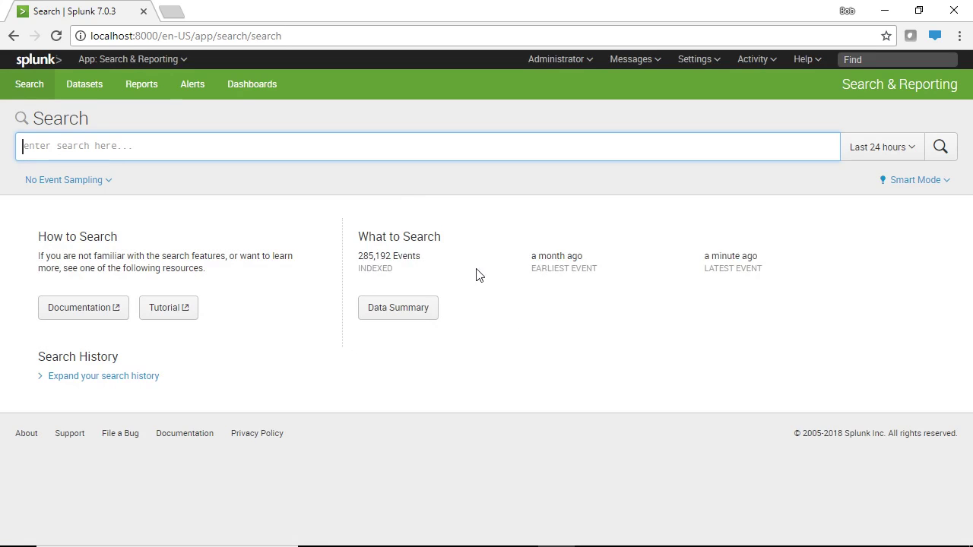
Search events from the vendor_sales.log source listed in the Data Summary's Sources
click(409, 309)
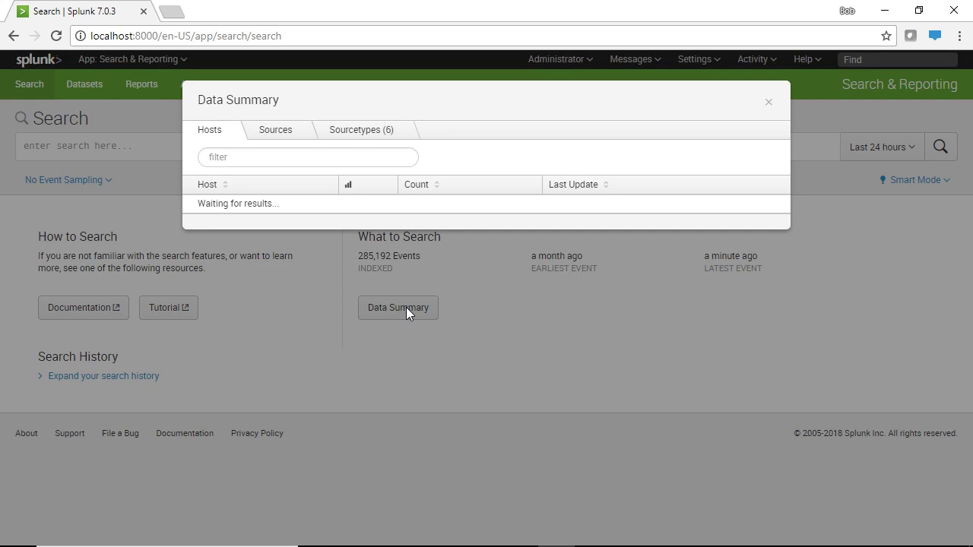
click(275, 137)
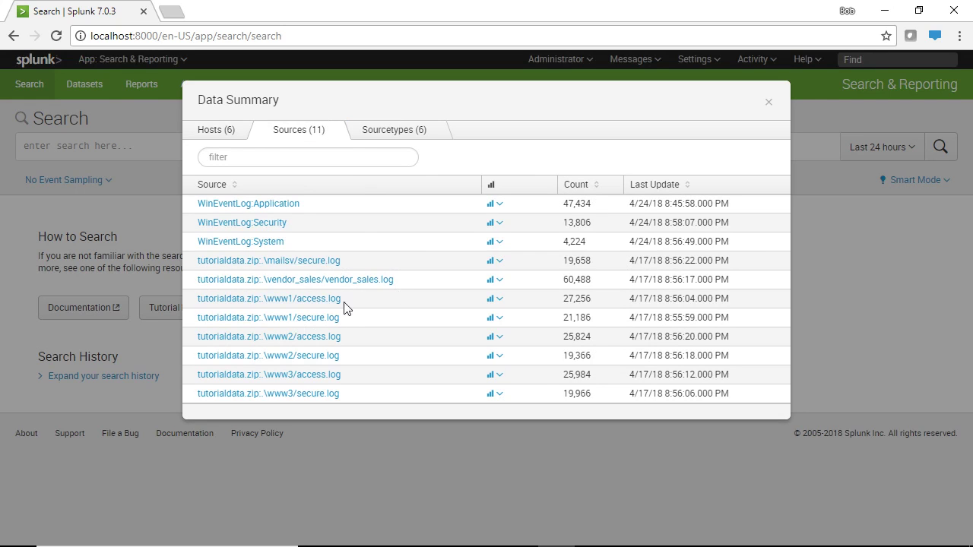
click(321, 282)
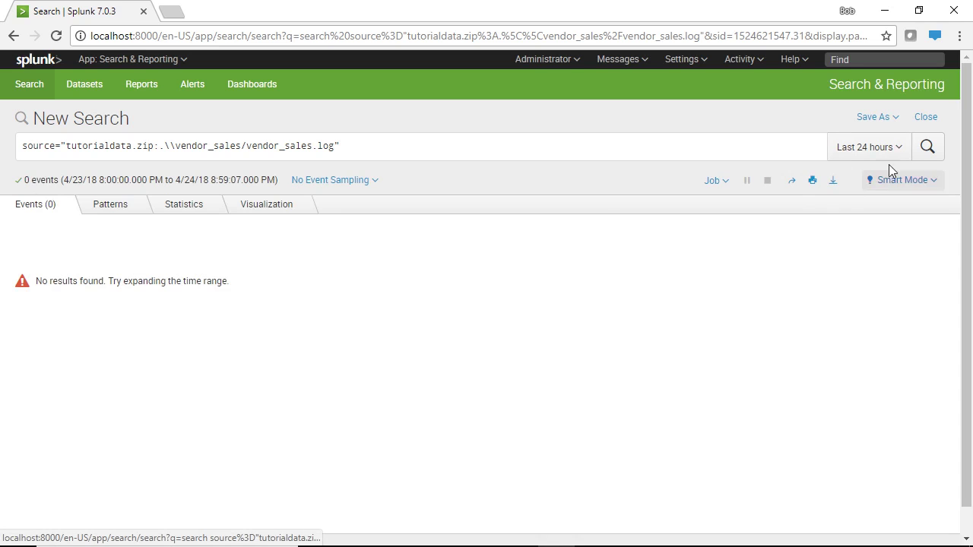
Widen the vendor_sales.log search to Last 30 days, glancing at Patterns before returning to Events
click(855, 152)
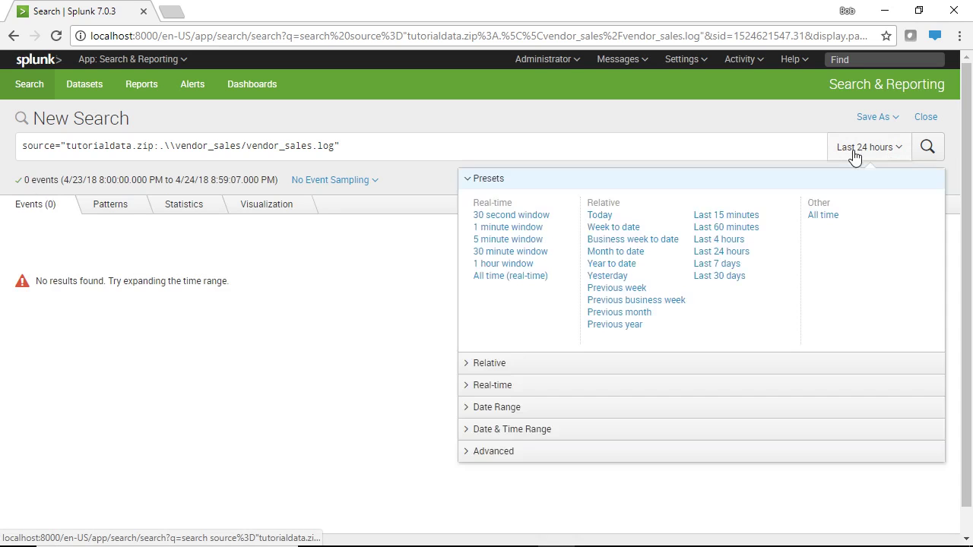
click(731, 278)
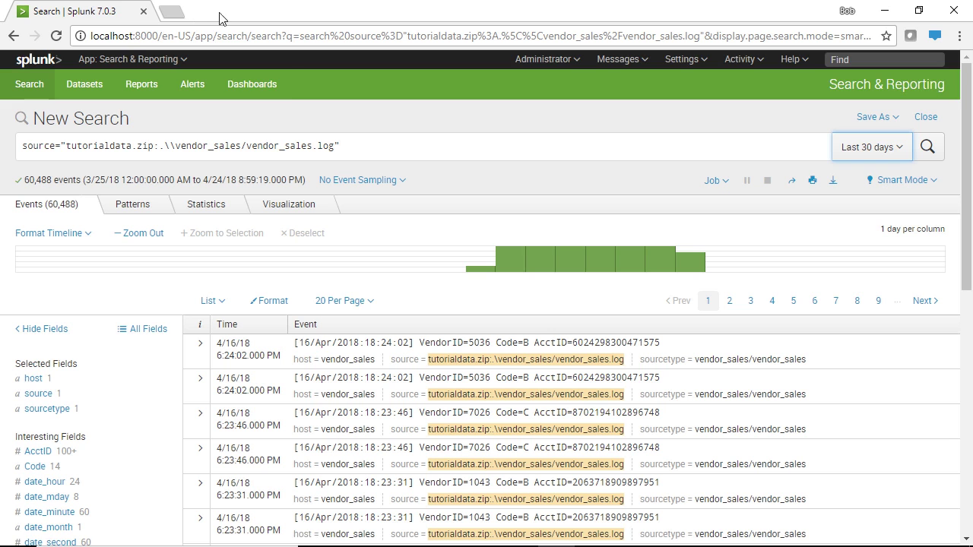
click(134, 206)
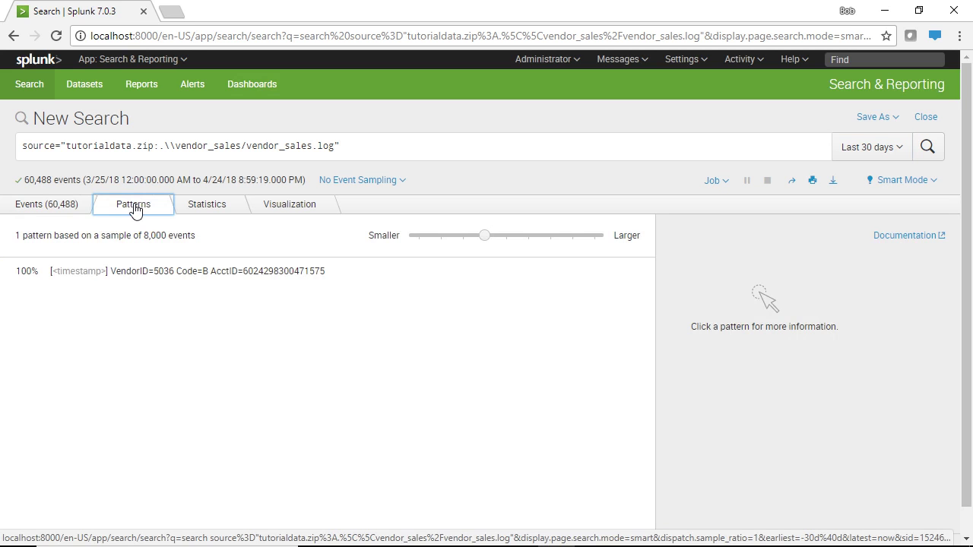
click(62, 207)
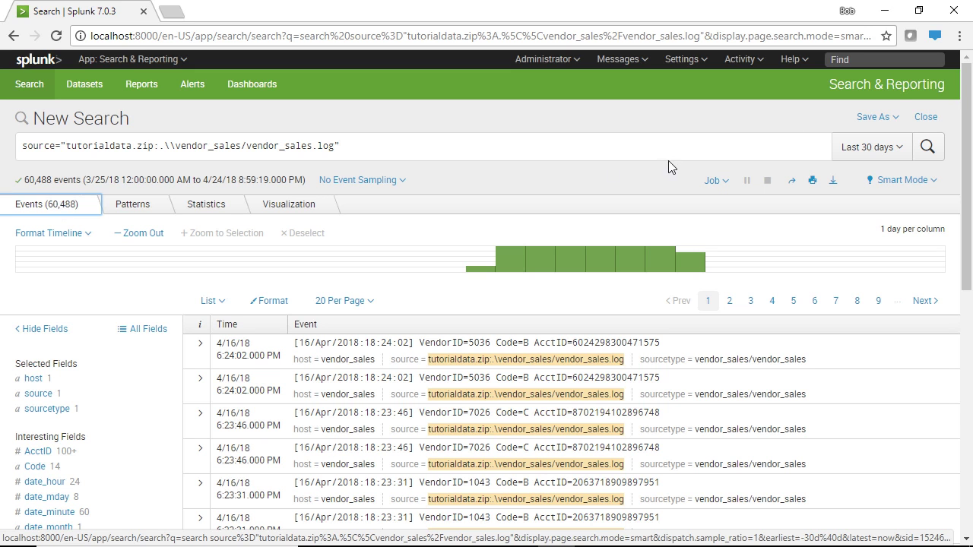
Save the search as a new alert titled 'Vender Lookup'
click(866, 121)
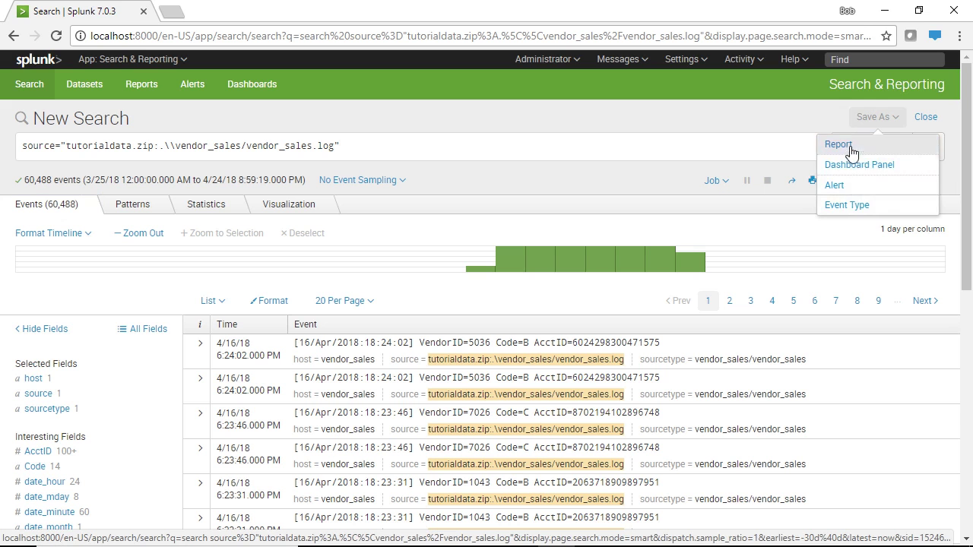
click(869, 187)
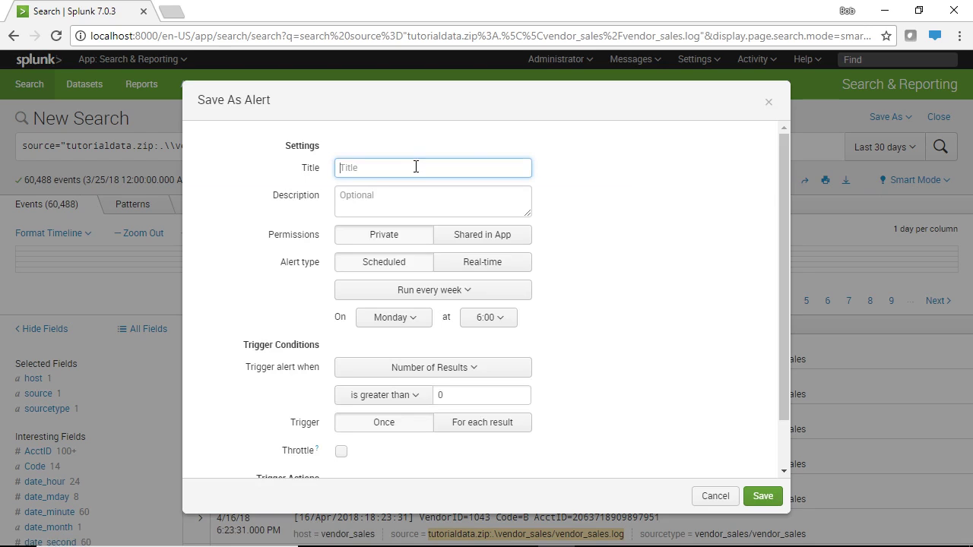
text(Vender Lookup)
click(404, 196)
Correct the title to 'Vendor Lookup' and paste it into the Description
click(368, 167)
key(BackSpace)
text(o)
click(368, 196)
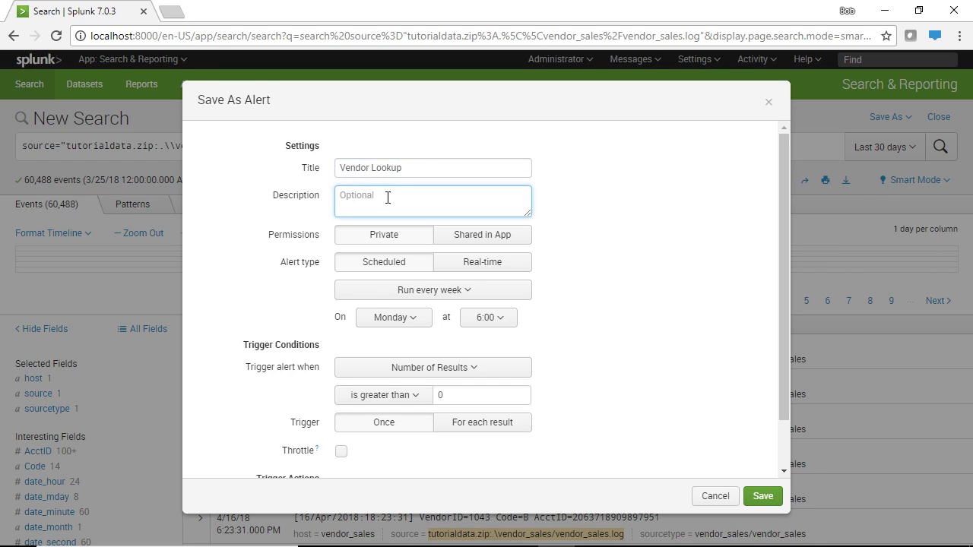
drag(406, 168, 310, 175)
key(ctrl+c)
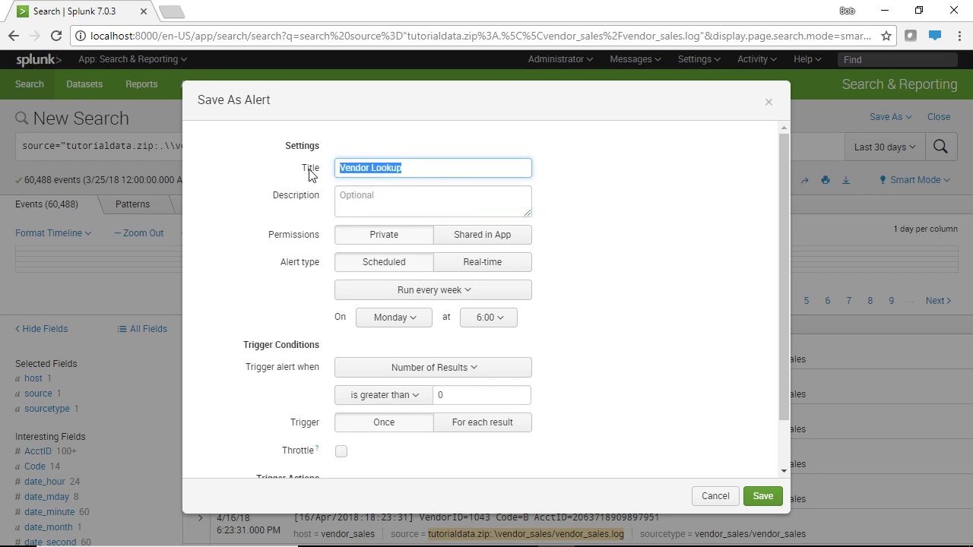
click(414, 198)
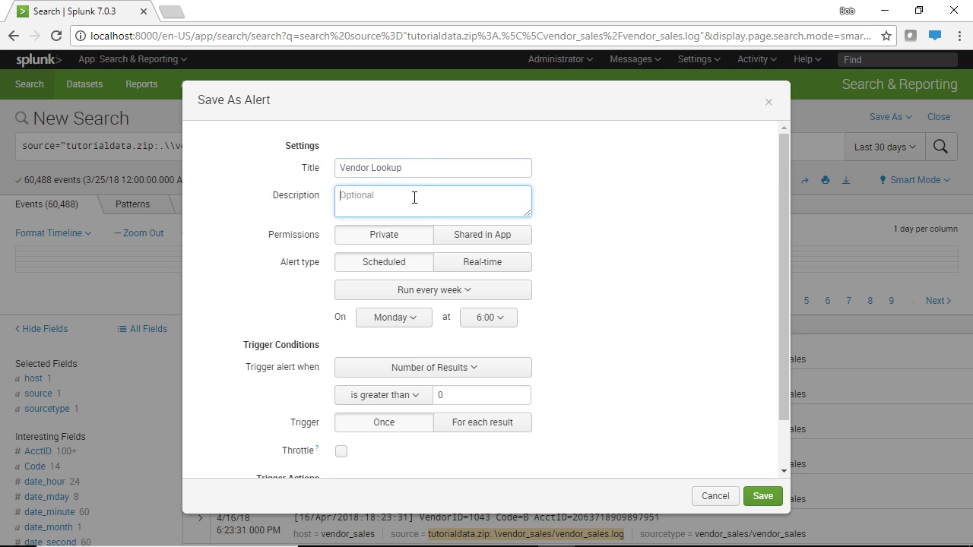
key(ctrl+v)
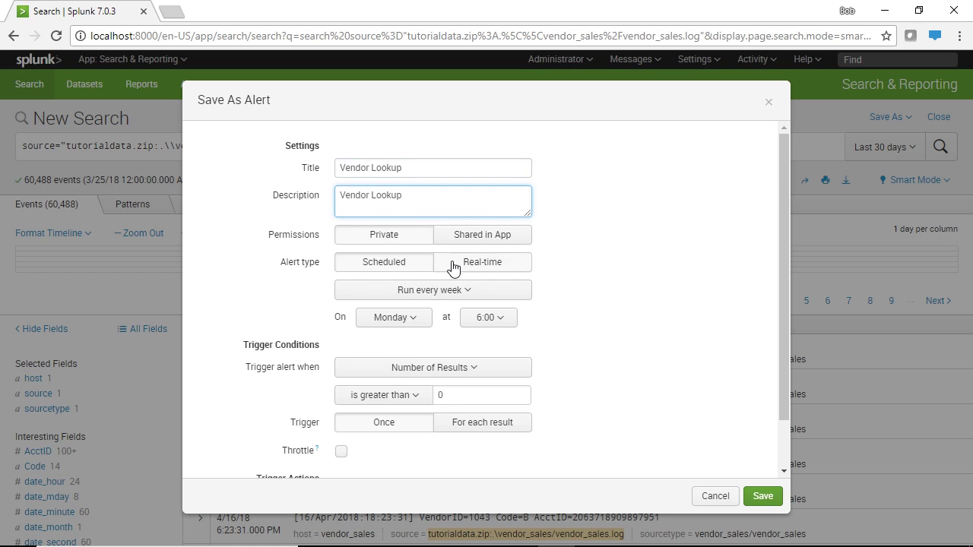
Schedule the alert to run every day at 12:00
drag(785, 262, 789, 307)
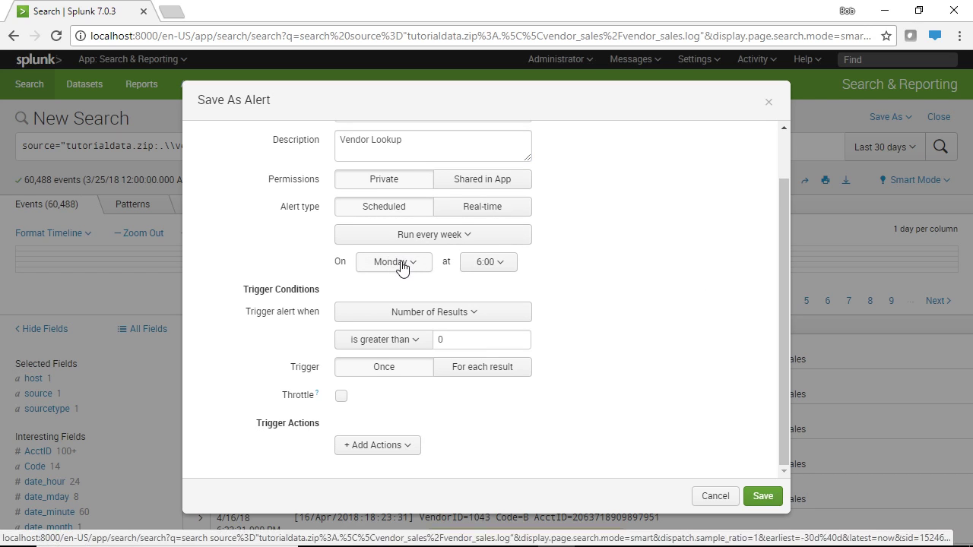
click(410, 243)
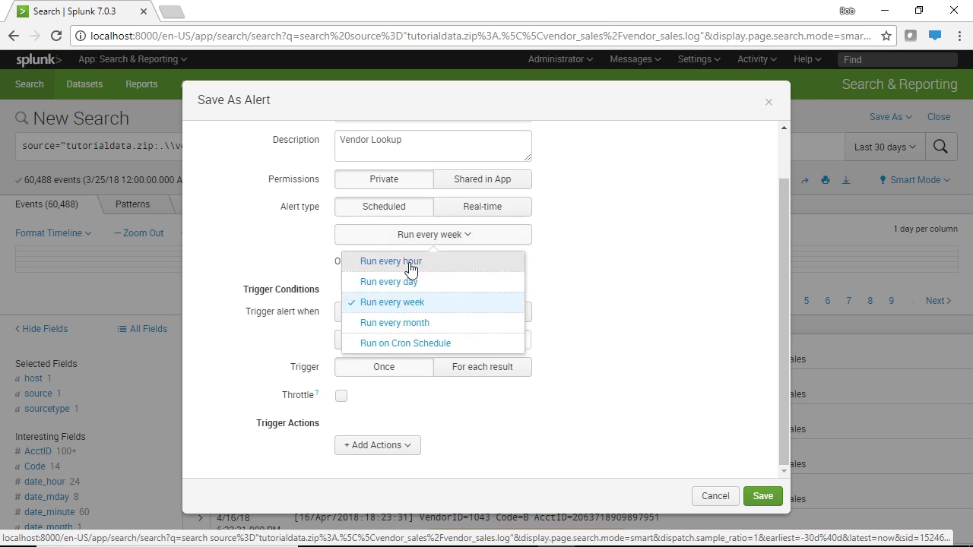
click(411, 284)
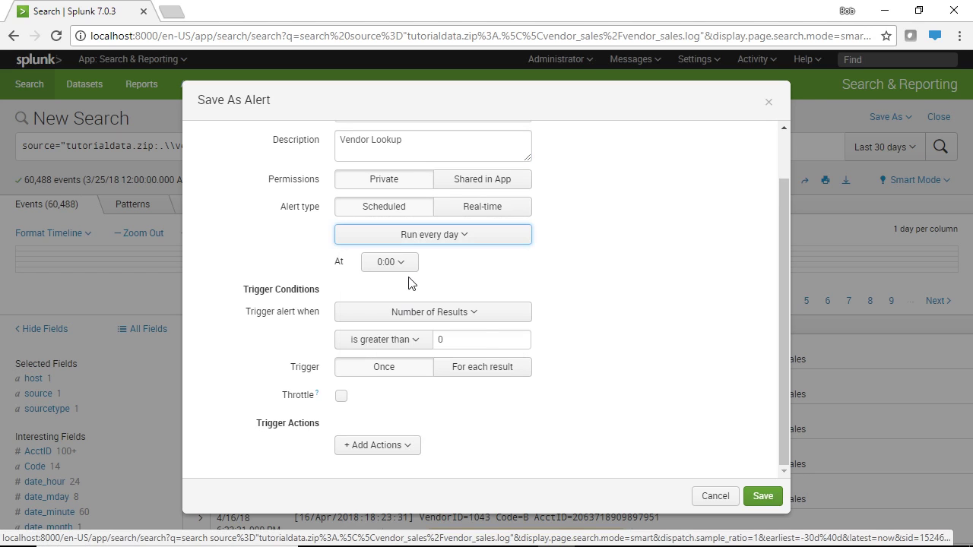
click(404, 265)
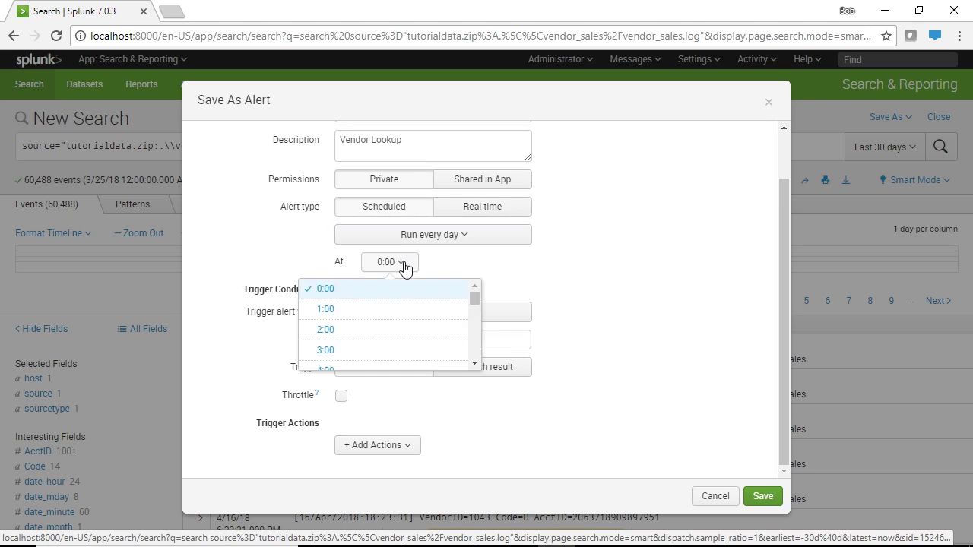
drag(479, 301, 446, 337)
click(369, 293)
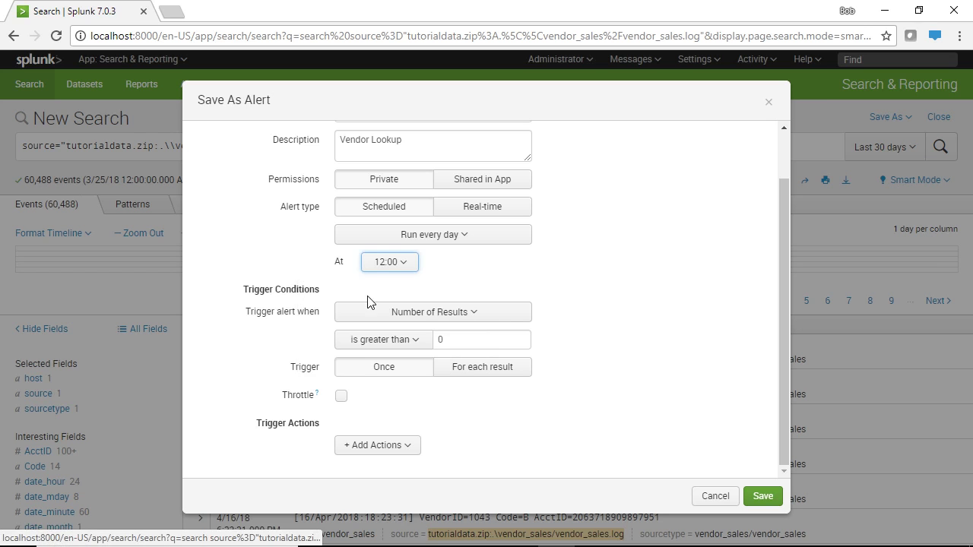
Trigger the alert when the number of results is greater than 10000
click(492, 320)
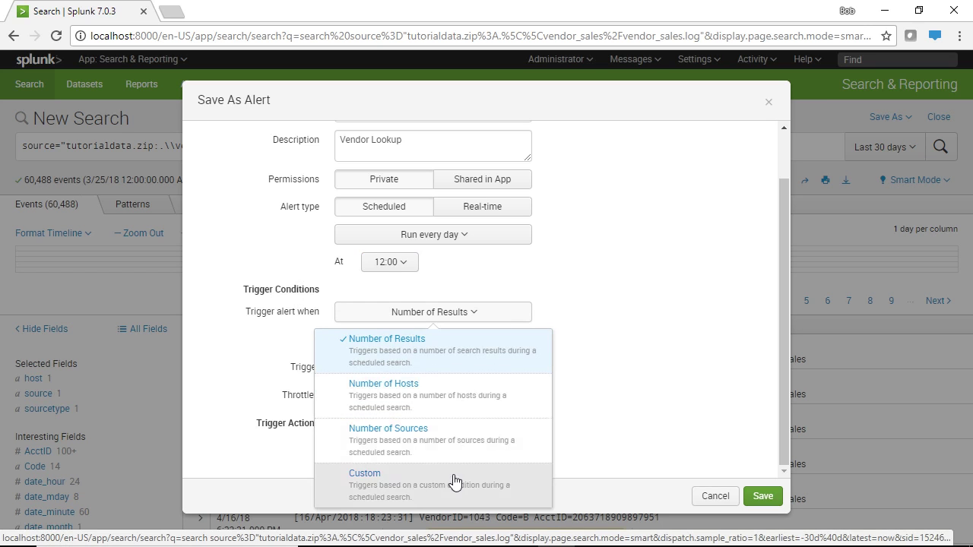
click(453, 358)
drag(456, 340, 428, 339)
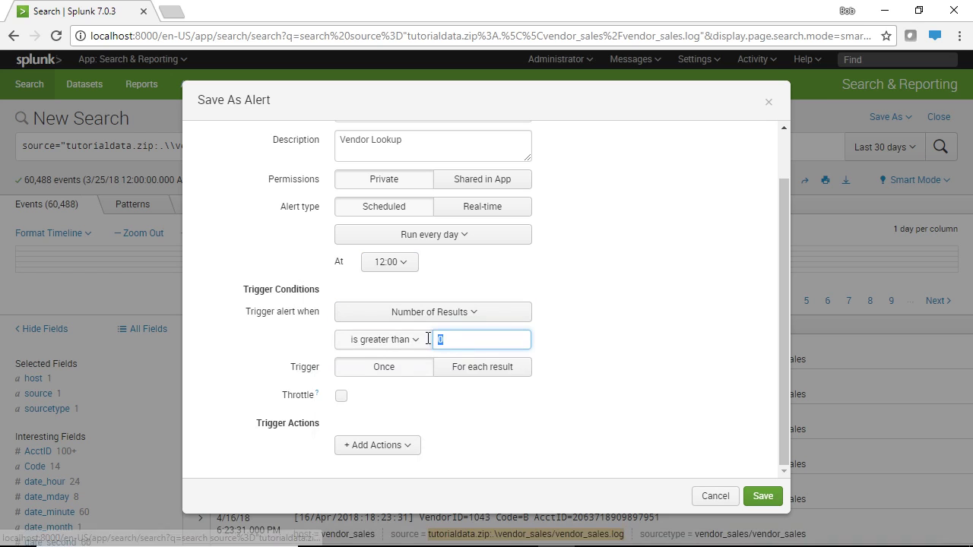
text(10000)
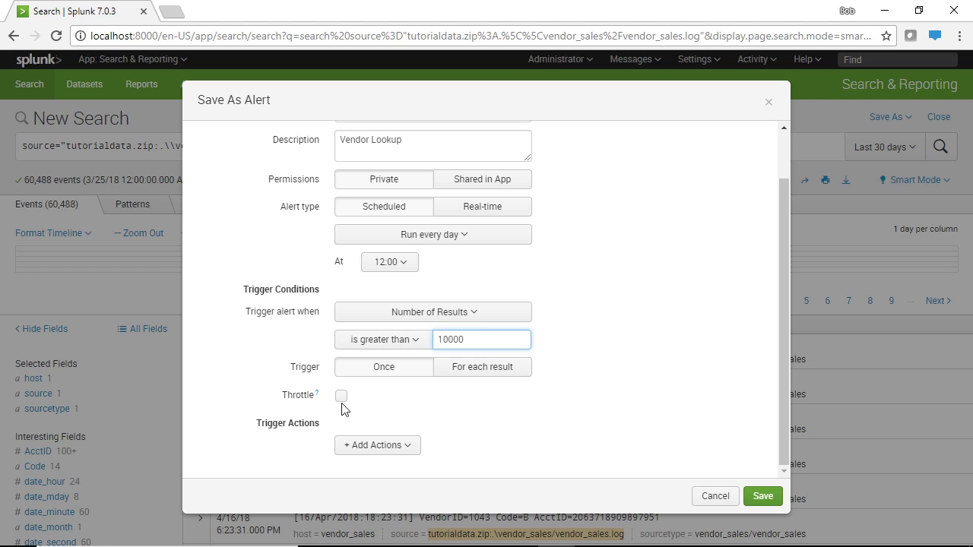
Commit the 10000 threshold and leave Throttle unchecked
click(381, 373)
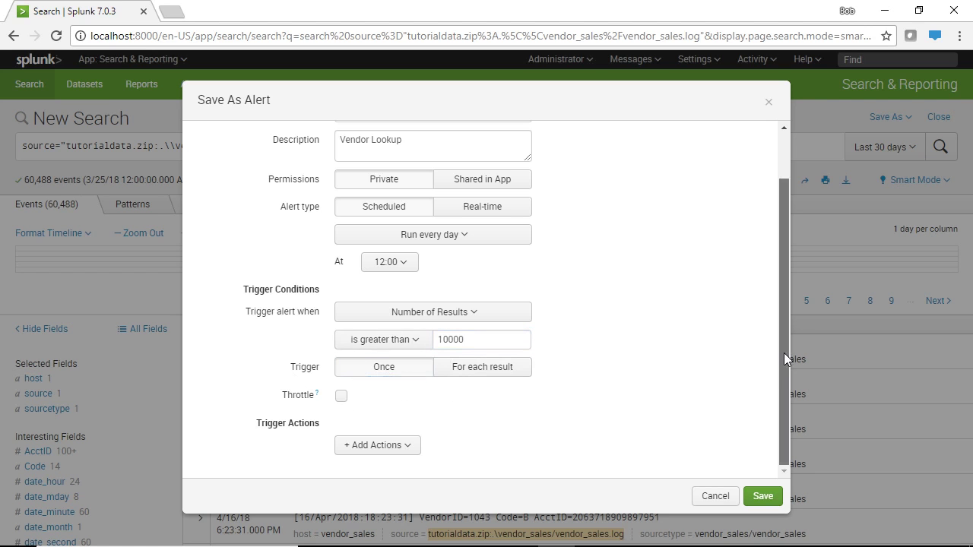
click(342, 397)
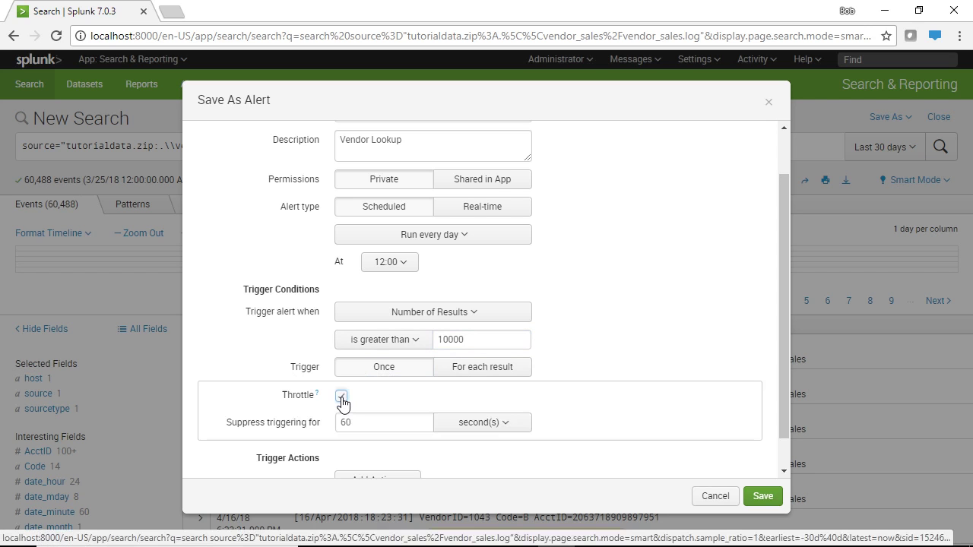
click(341, 397)
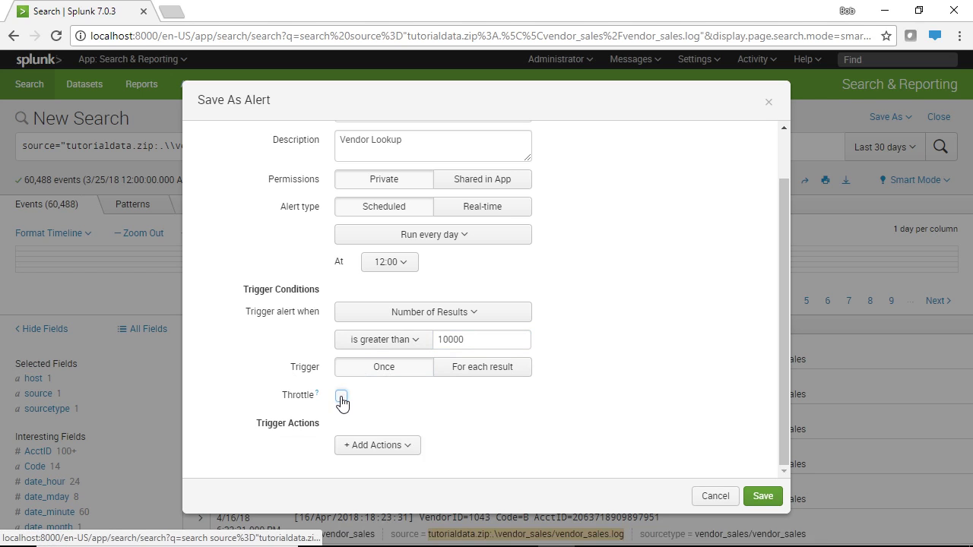
click(341, 398)
click(341, 398)
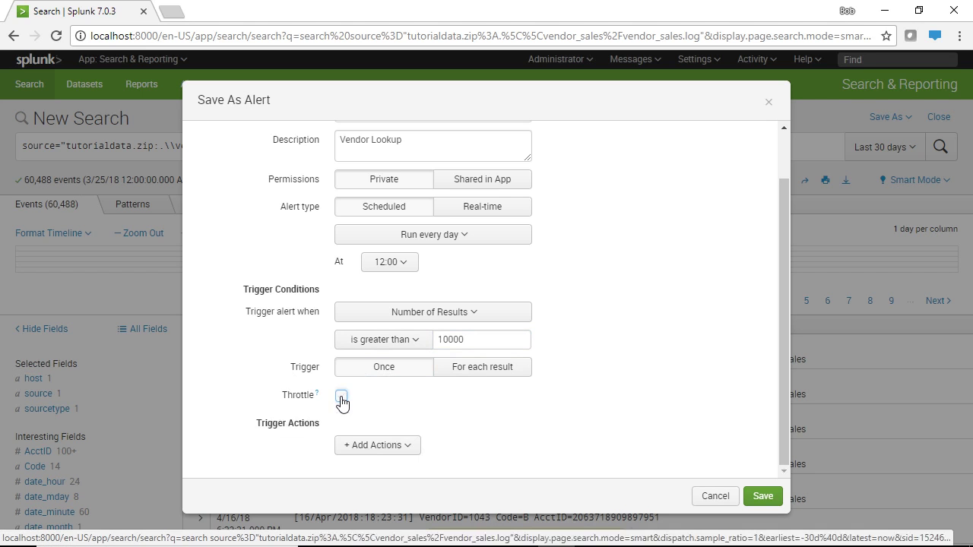
Show the list of available trigger actions under + Add Actions
click(369, 449)
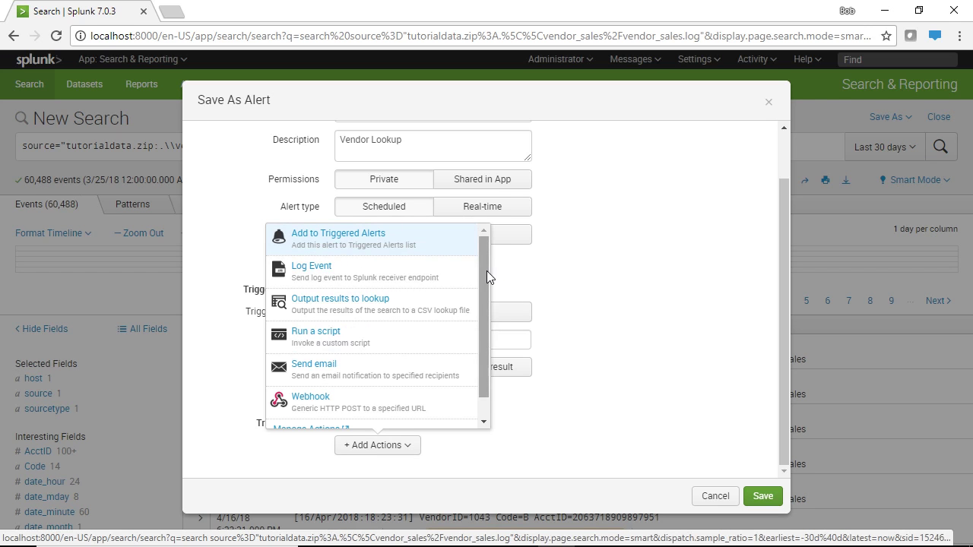
drag(487, 271, 485, 306)
drag(487, 345, 485, 239)
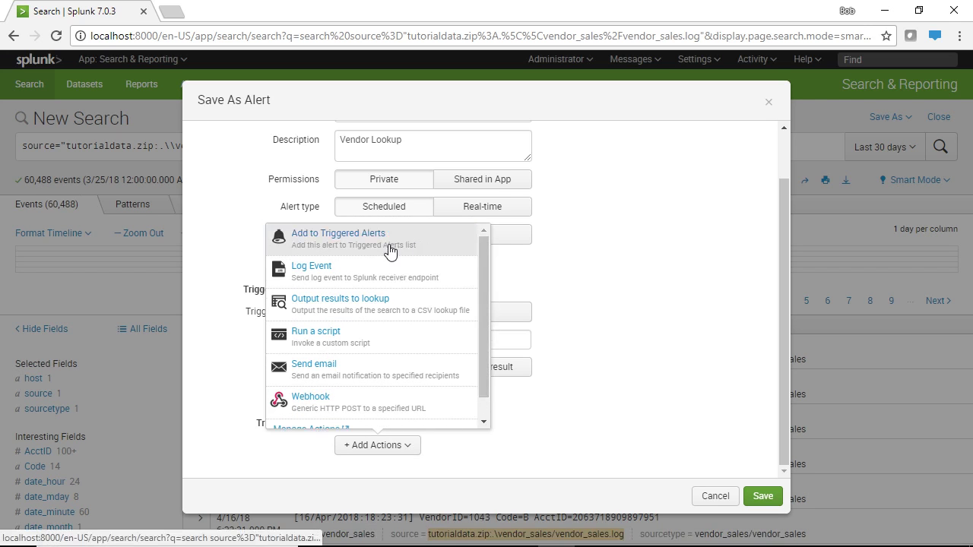
Add a Send email action addressed to the recipient's e-mail address
click(350, 379)
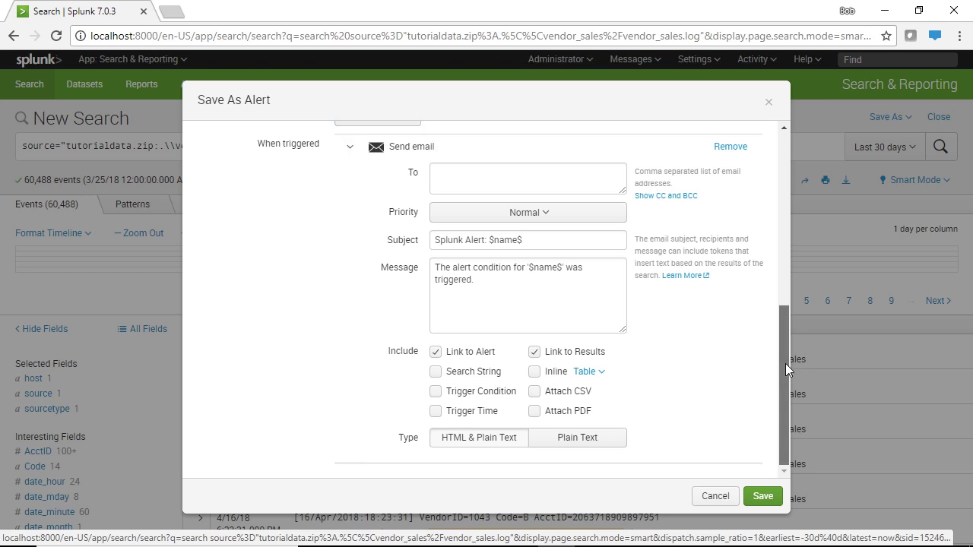
scroll(784, 352, up, 1)
click(490, 226)
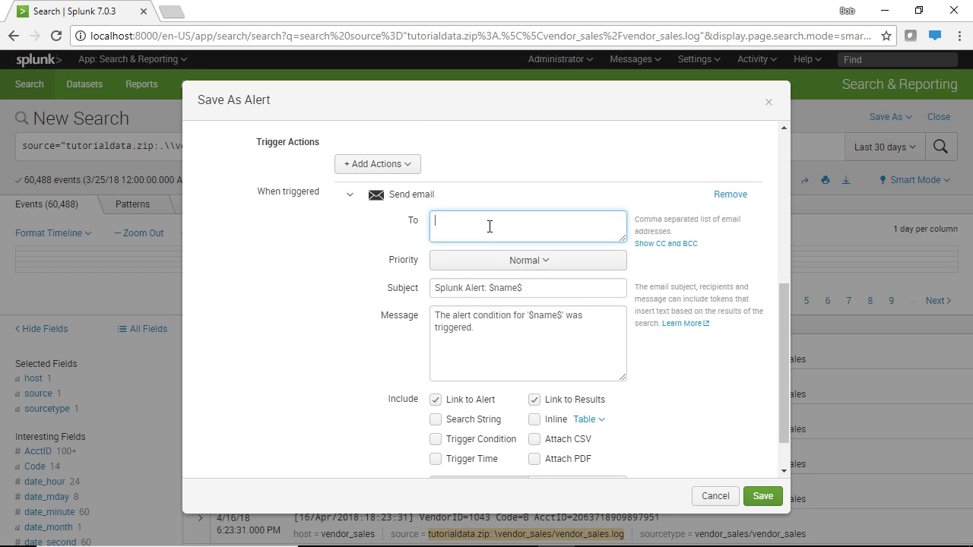
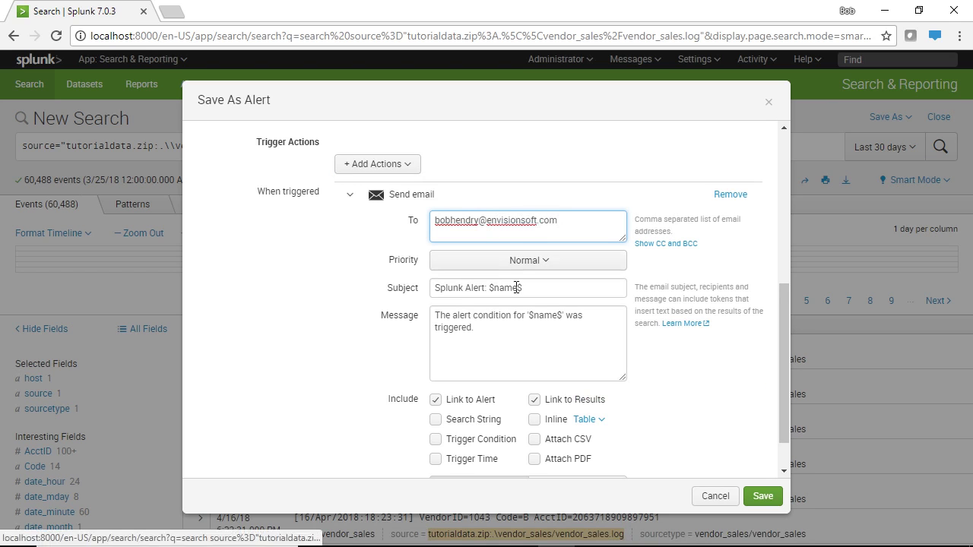
Review the default message and keep the email type as HTML & Plain Text
click(512, 335)
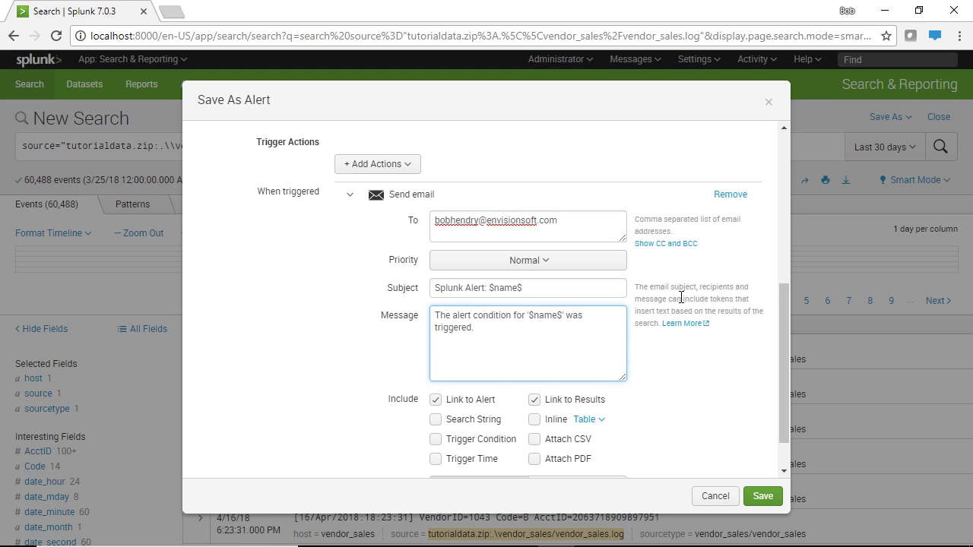
drag(785, 312, 787, 360)
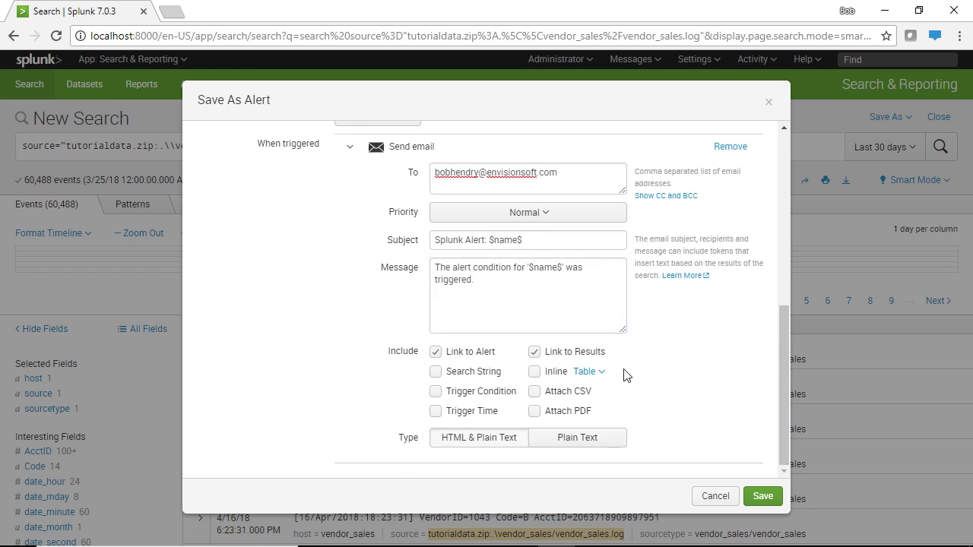
click(553, 444)
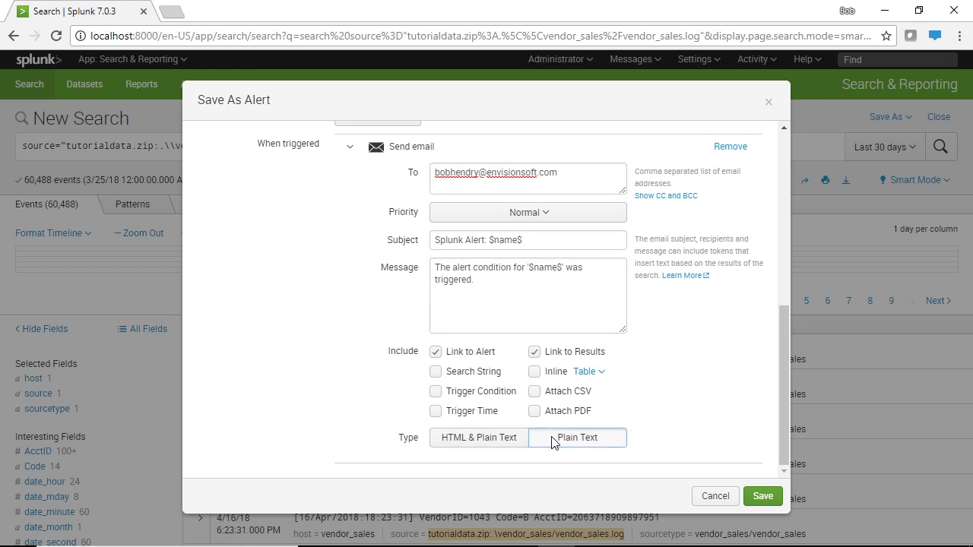
click(510, 443)
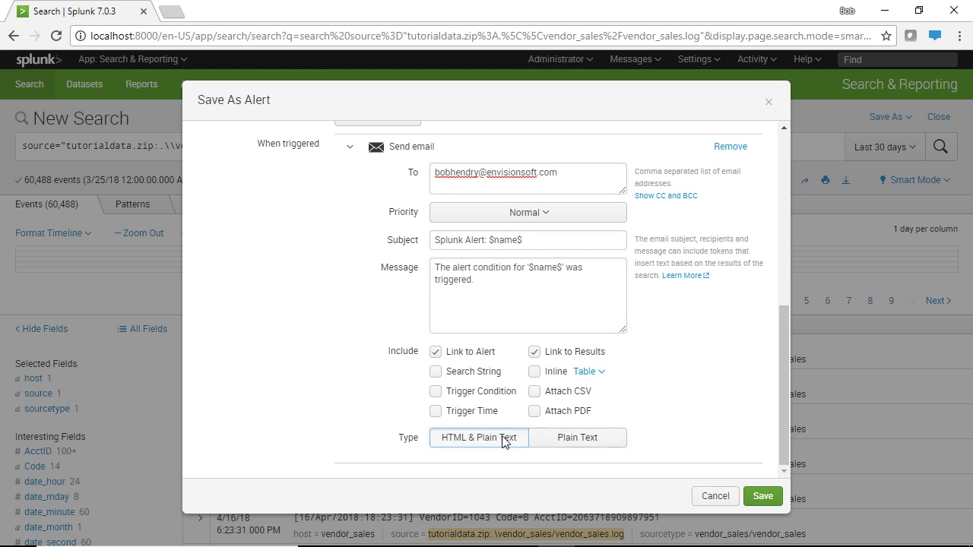
Save the Vendor Lookup alert and view its details page
click(757, 500)
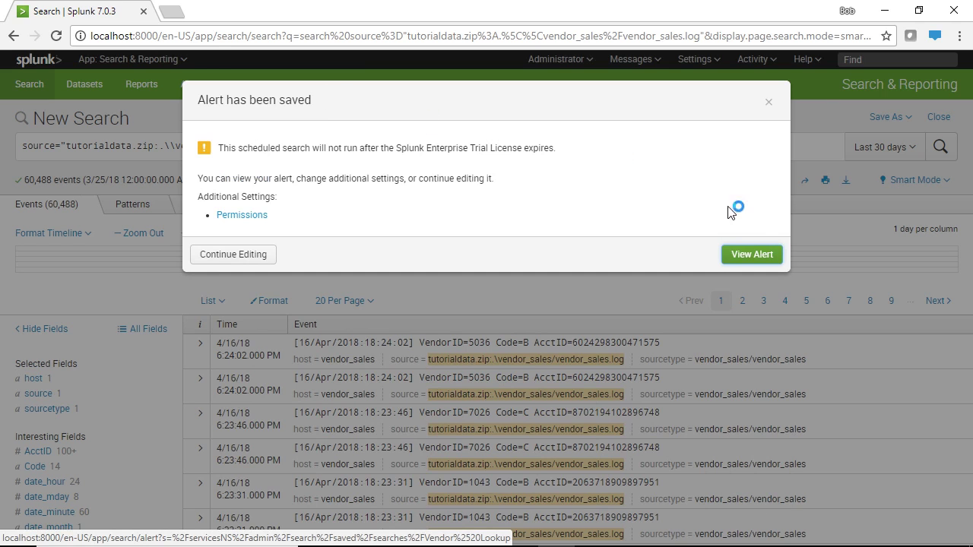
click(748, 256)
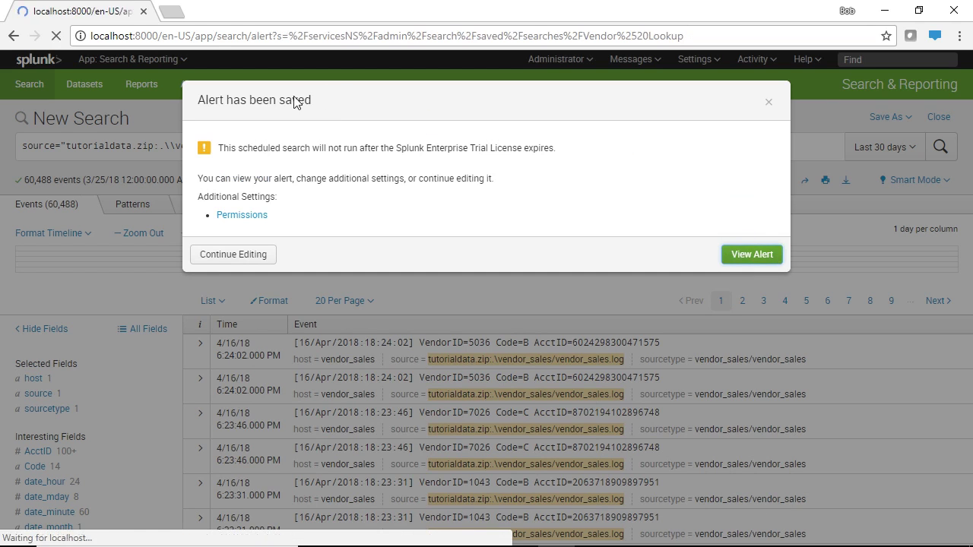